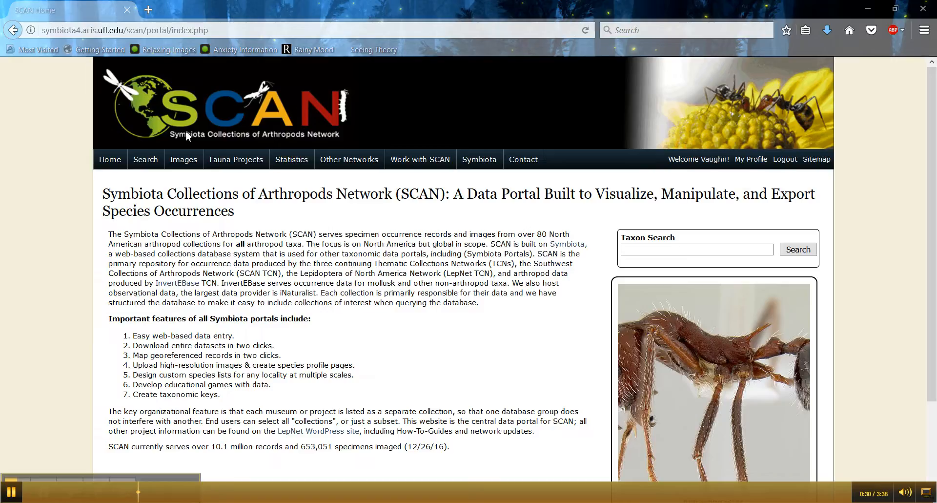
# Step: Open the profile of the Academy of Natural Sciences Entomology Collection - Live Data from the collection search list
pyautogui.click(145, 159)
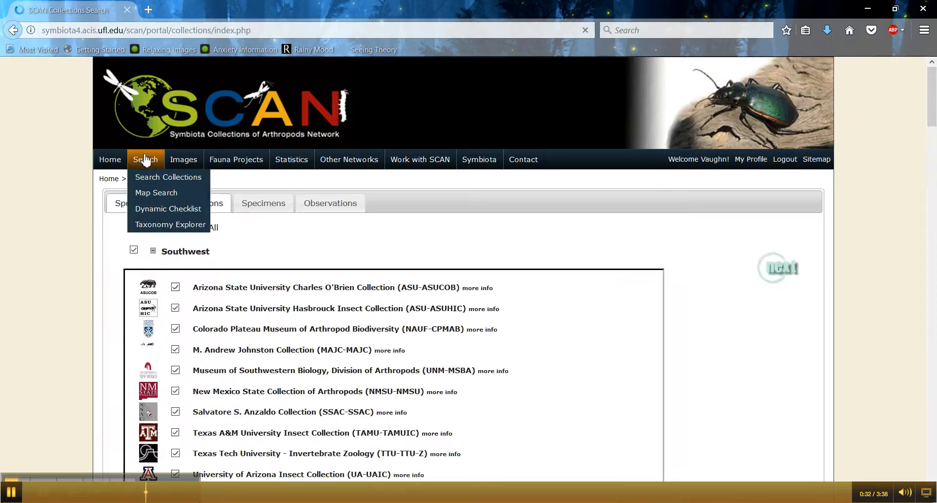
pyautogui.scroll(-15, 527, 272)
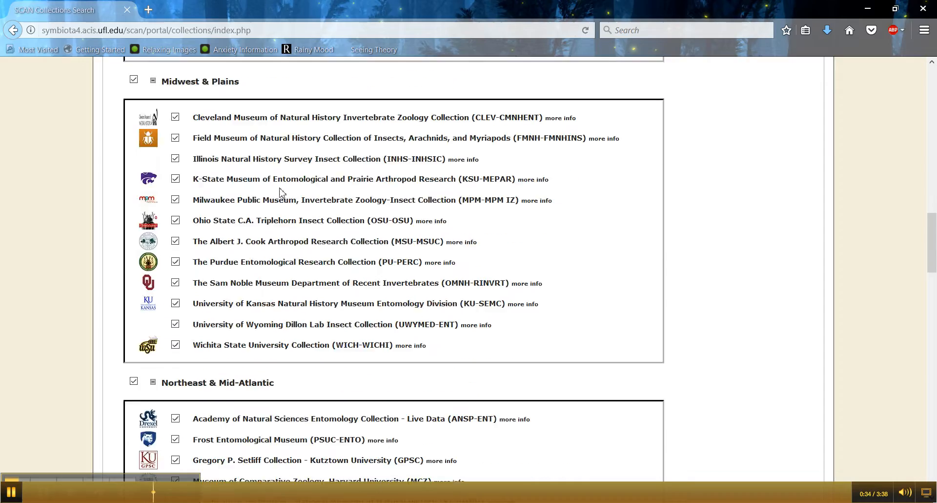
pyautogui.scroll(-6, 373, 398)
pyautogui.scroll(3, 391, 295)
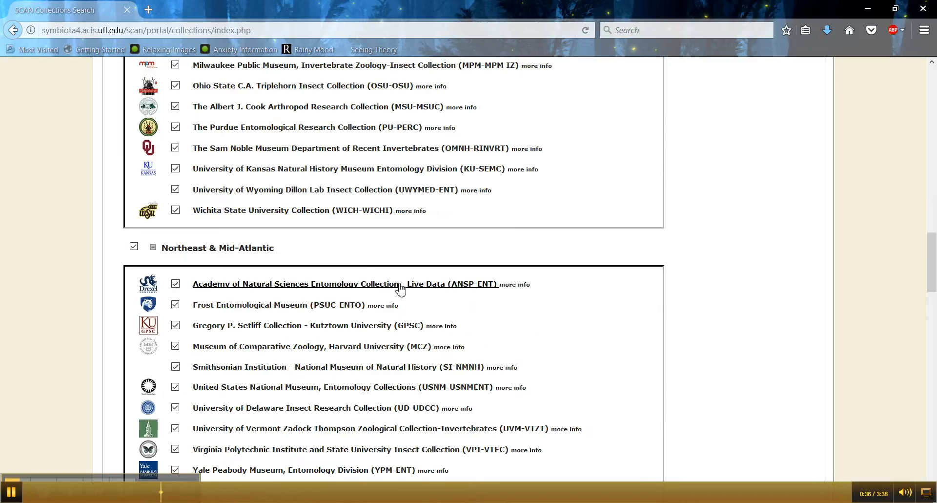
pyautogui.click(400, 288)
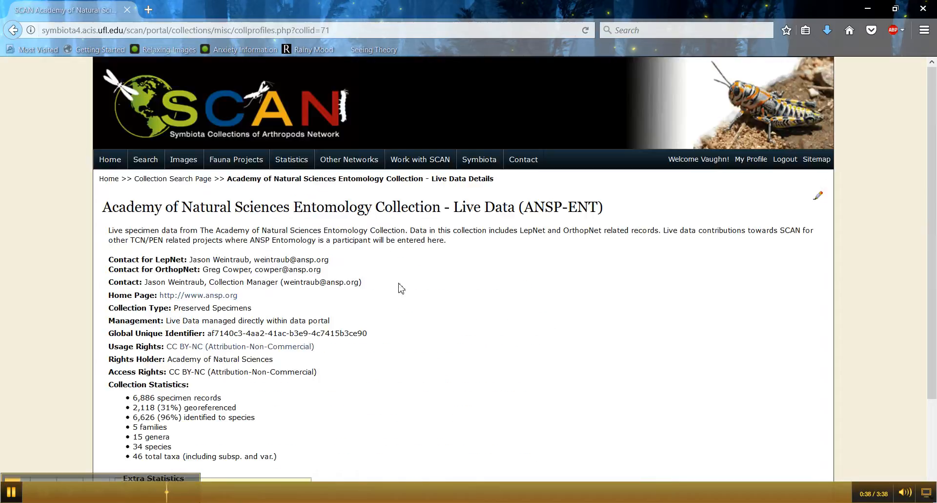
# Step: Show the collection's management options and open the import/update page for specimen records
pyautogui.click(818, 197)
pyautogui.scroll(-3, 496, 249)
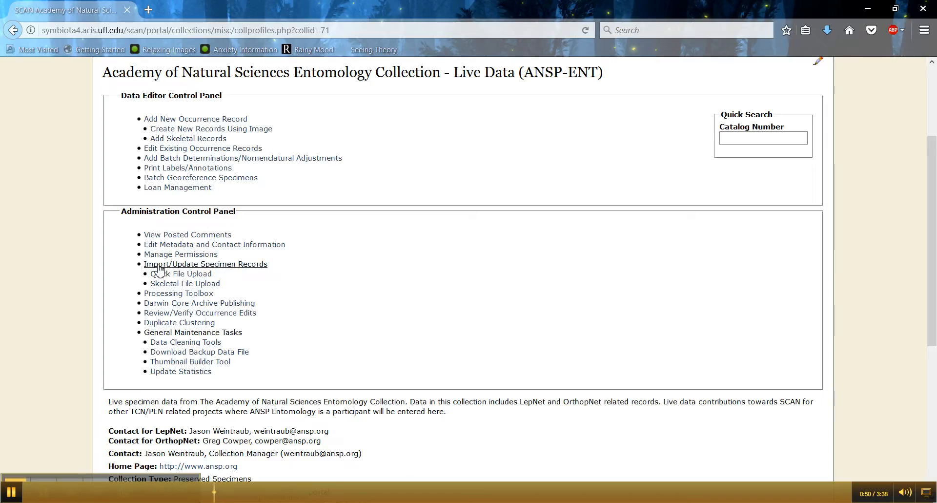
pyautogui.click(255, 266)
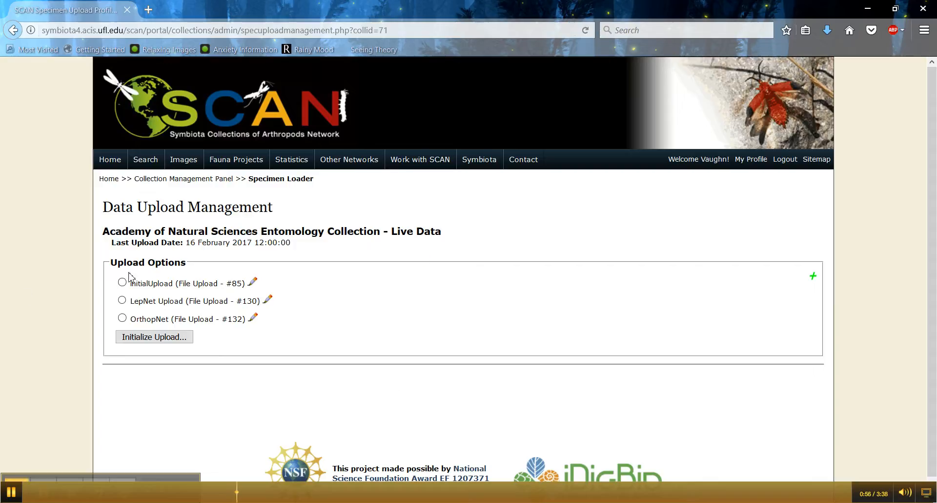
pyautogui.click(813, 276)
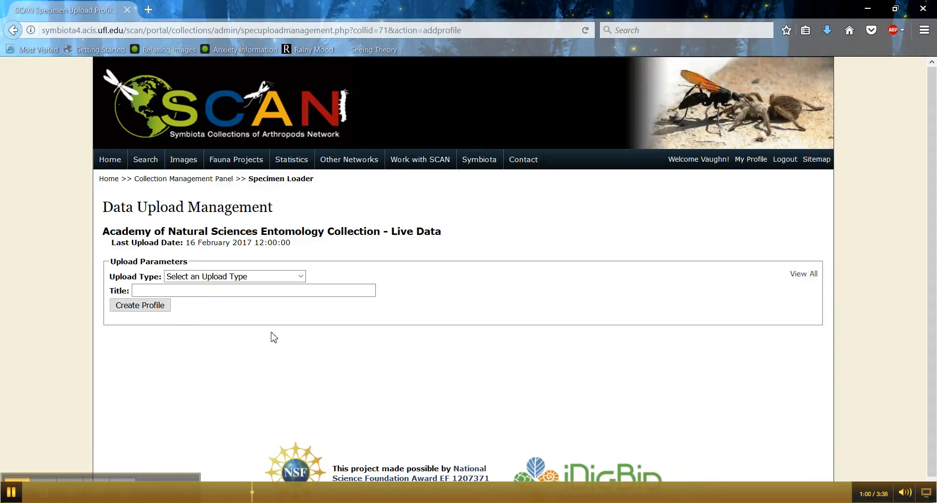
pyautogui.click(253, 277)
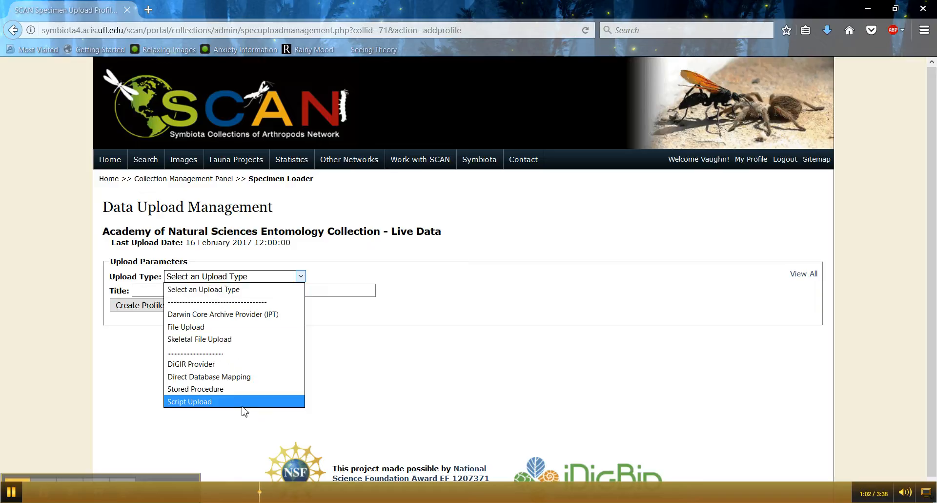
pyautogui.click(244, 327)
pyautogui.click(161, 291)
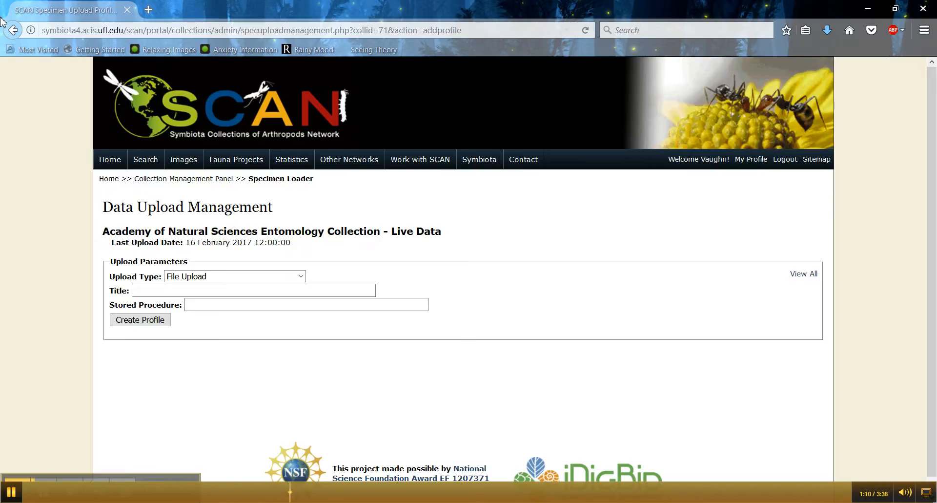
pyautogui.click(13, 30)
pyautogui.click(13, 29)
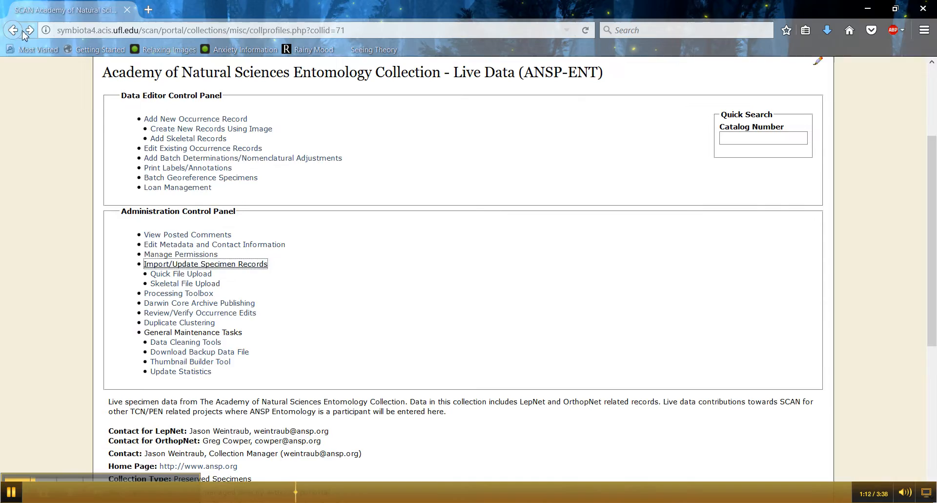
pyautogui.click(209, 264)
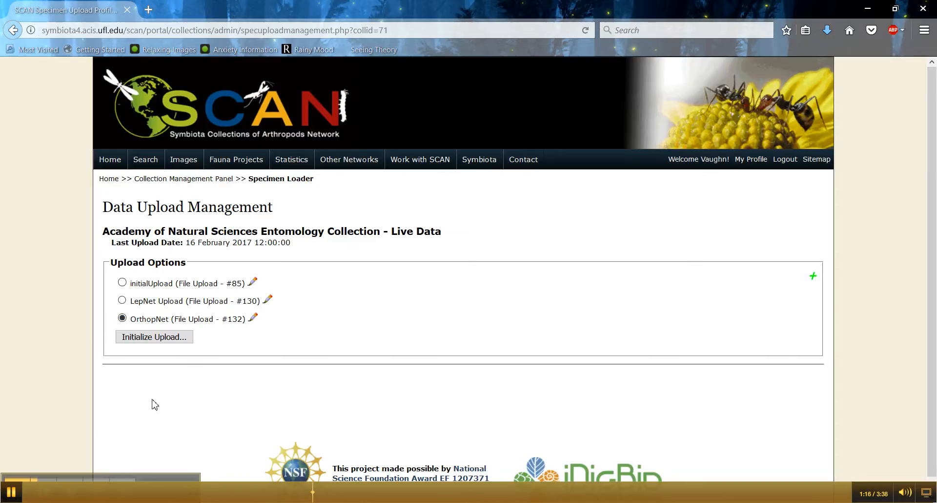
# Step: Initialize an upload with the OrthopNet profile and analyze test_data.csv from the Upload_tutorial folder on the Desktop
pyautogui.click(149, 338)
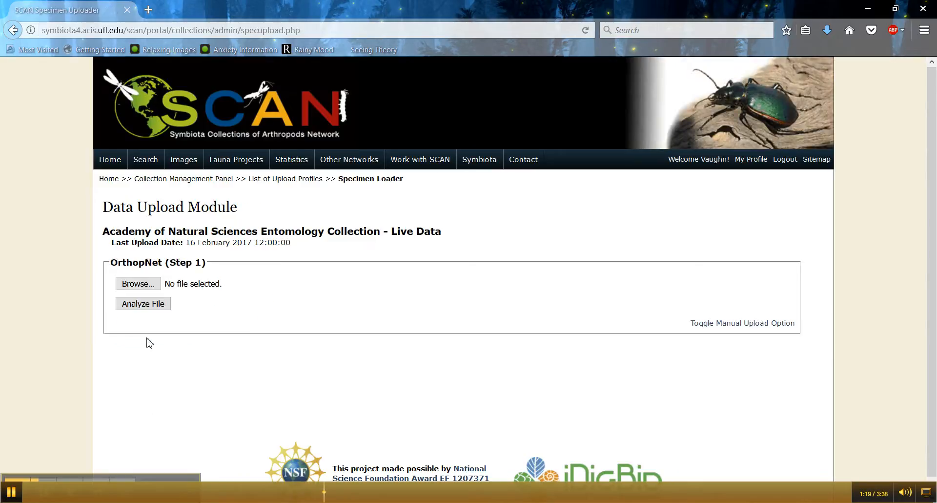
pyautogui.click(138, 283)
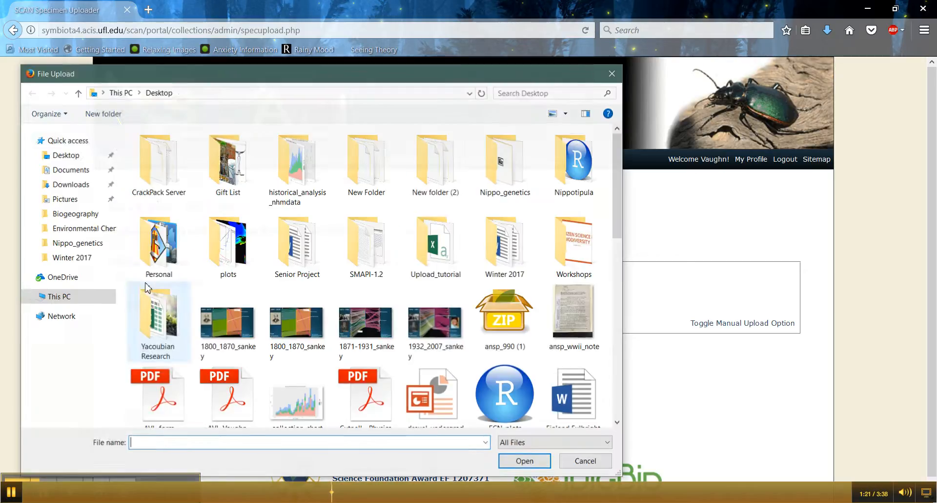
pyautogui.click(77, 156)
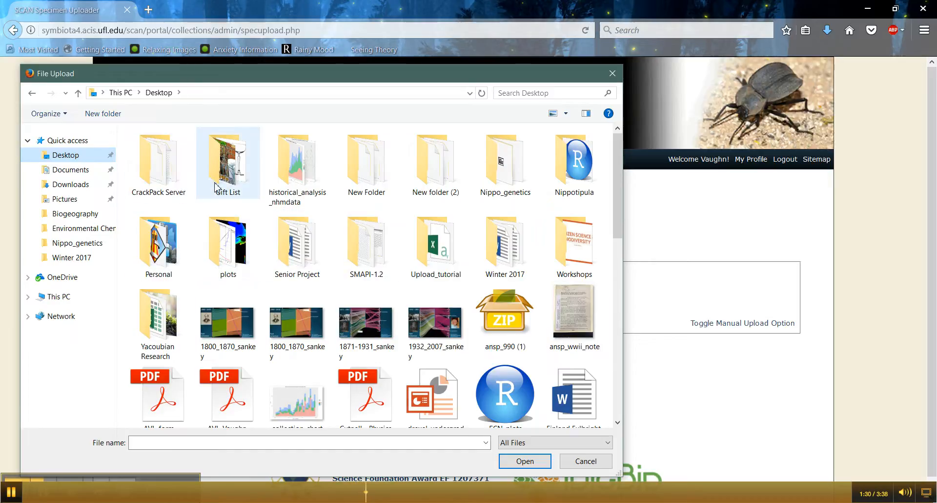
pyautogui.scroll(-5, 381, 234)
pyautogui.scroll(6, 374, 240)
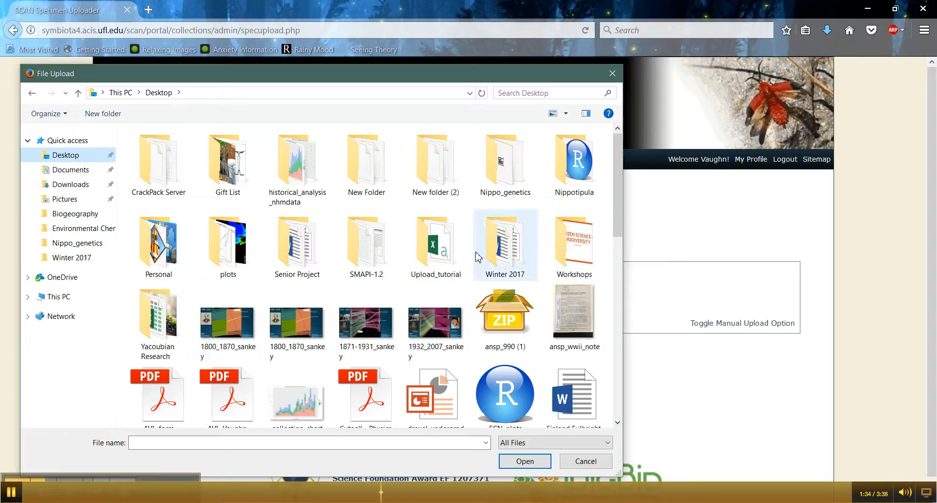
pyautogui.click(449, 259)
pyautogui.doubleClick(450, 259)
pyautogui.doubleClick(168, 170)
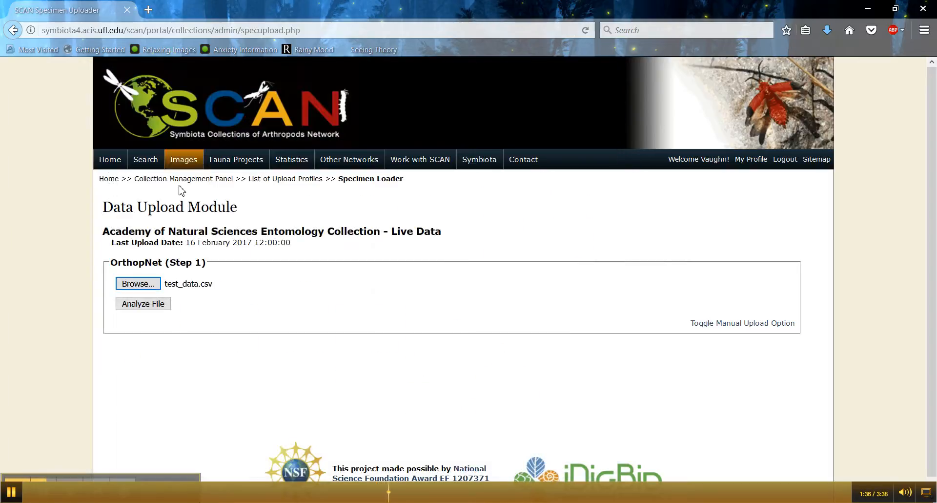
pyautogui.click(146, 309)
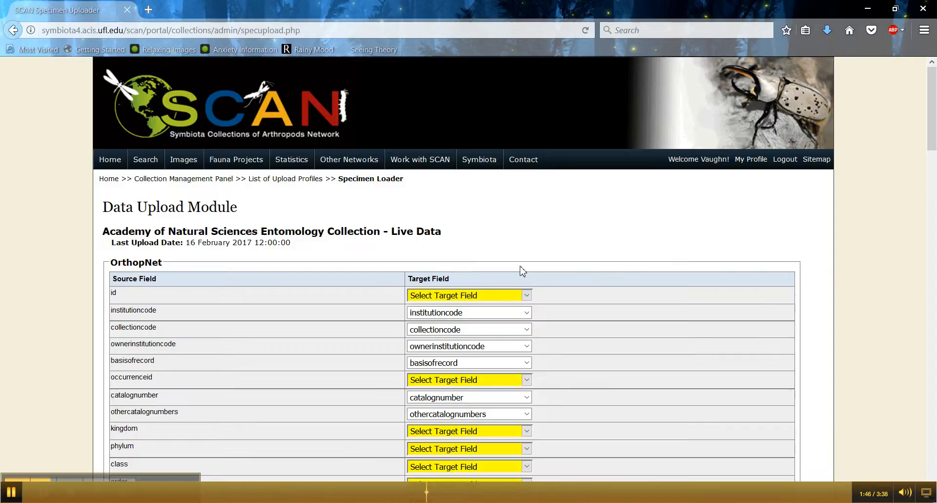
# Step: Review the OrthopNet source-to-target field mappings, the unmapped fields, and the mapping and record-matching options above the upload start
pyautogui.scroll(-10, 331, 257)
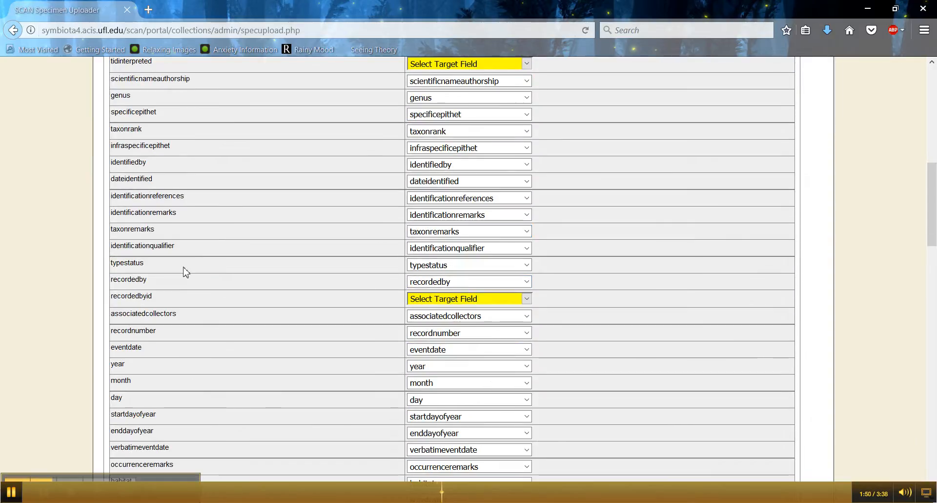
pyautogui.scroll(-8, 178, 267)
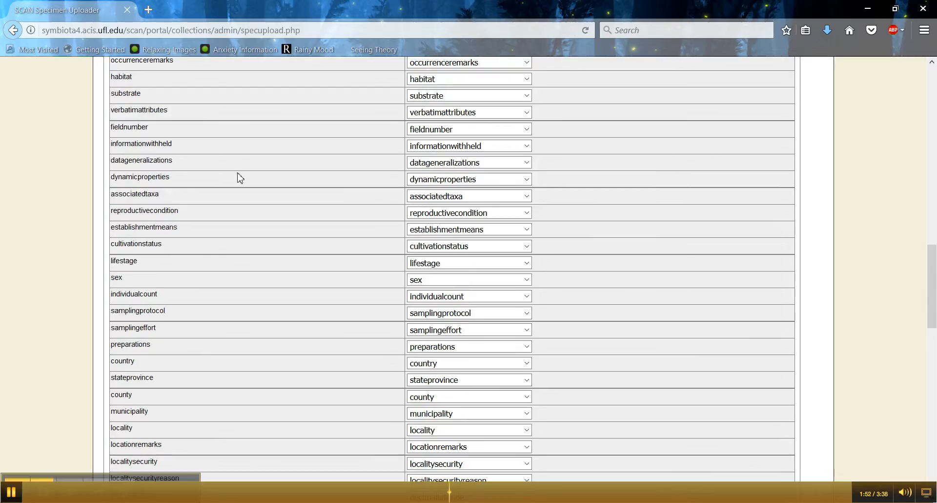
pyautogui.scroll(-5, 307, 259)
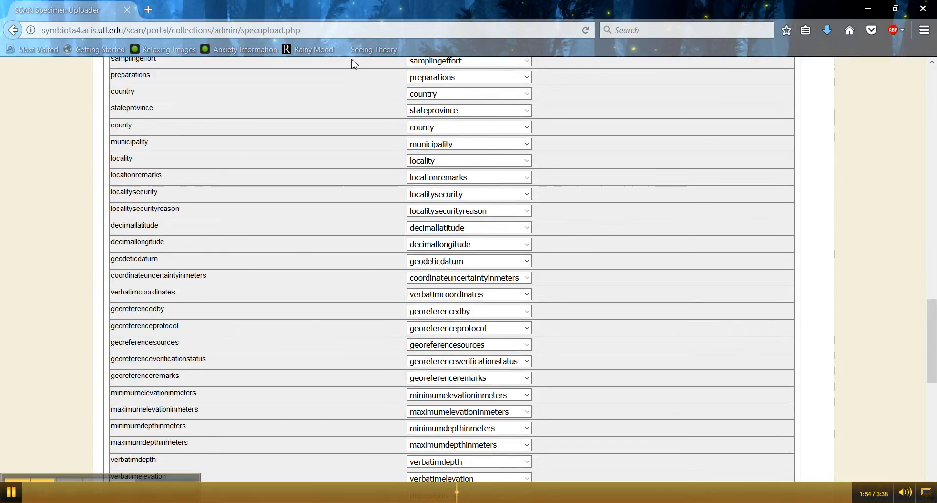
pyautogui.scroll(-7, 293, 291)
pyautogui.scroll(6, 261, 260)
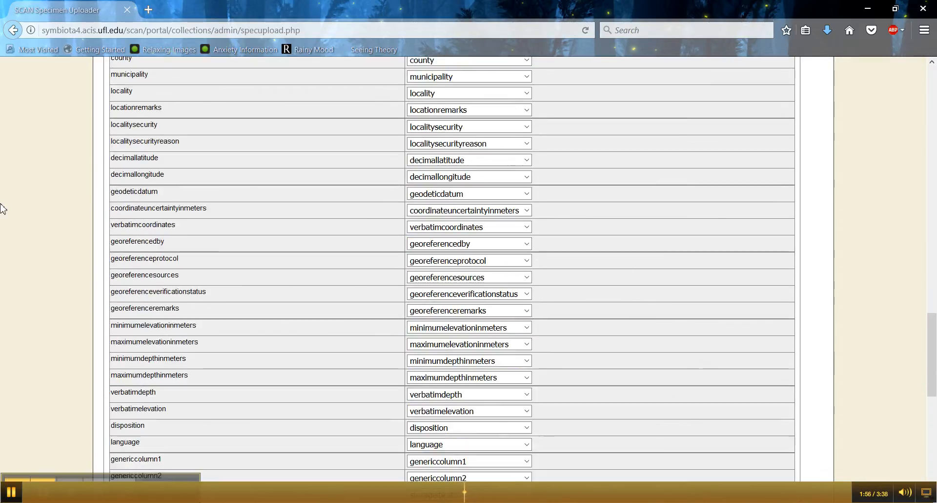
pyautogui.scroll(10, 358, 213)
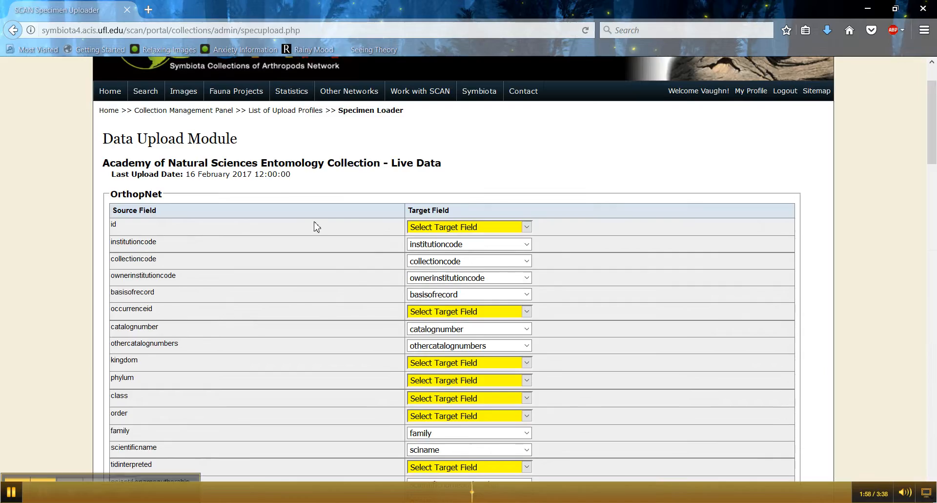
pyautogui.scroll(-8, 230, 226)
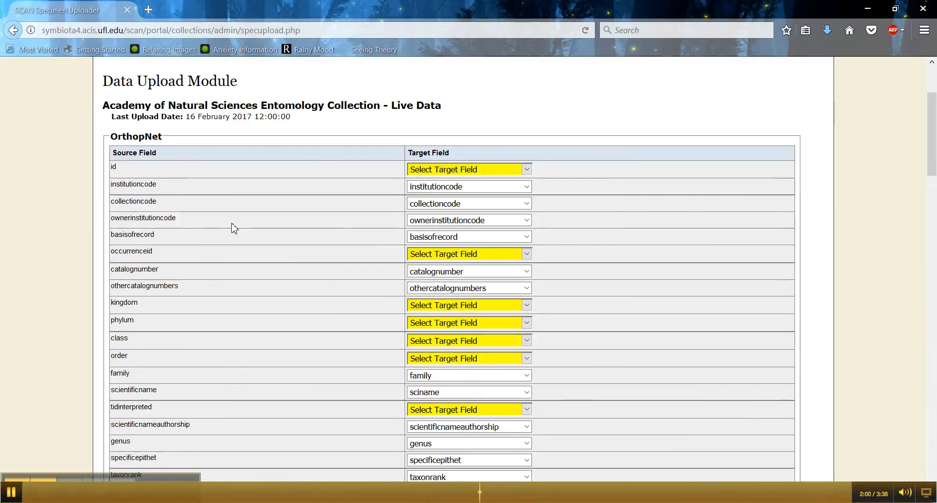
pyautogui.scroll(-10, 362, 216)
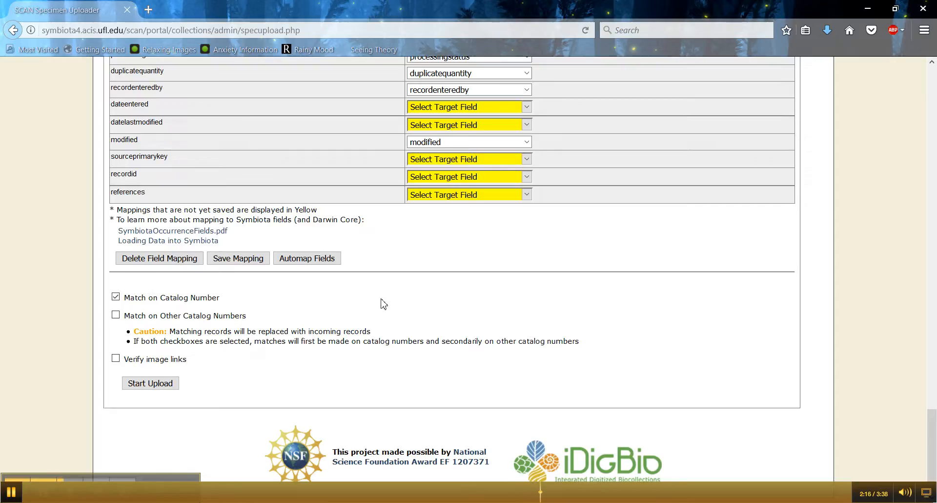
pyautogui.scroll(20, 203, 319)
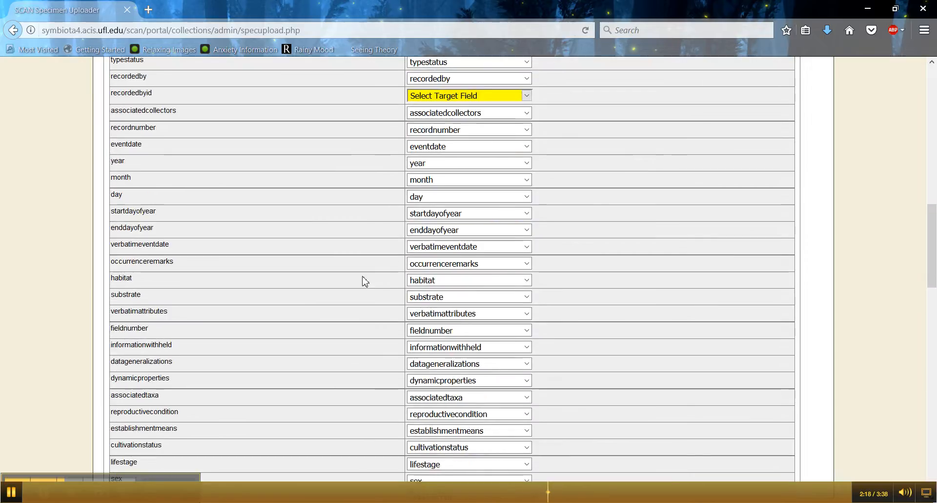
pyautogui.scroll(2, 413, 225)
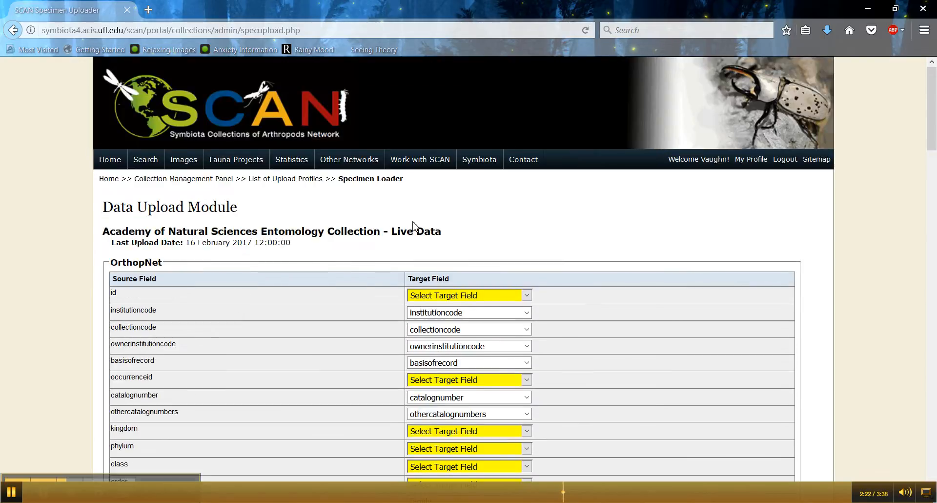
pyautogui.scroll(-20, 382, 255)
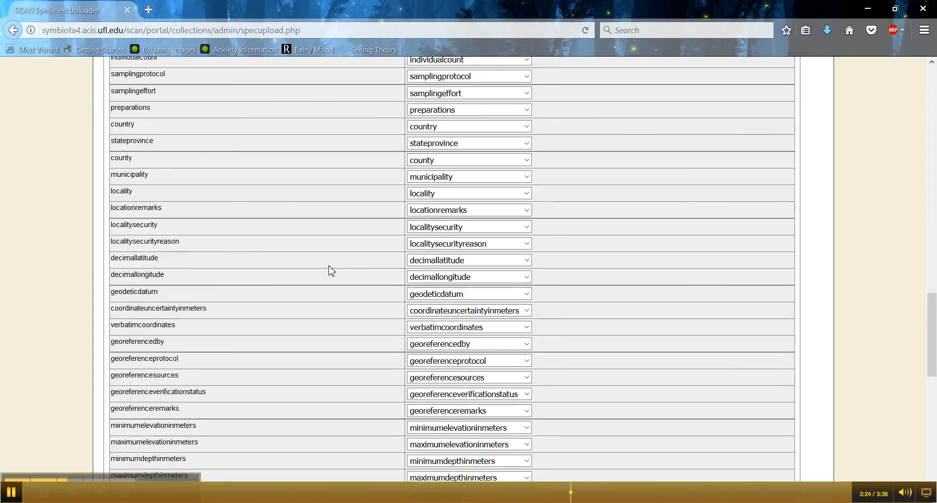
pyautogui.scroll(-3, 330, 270)
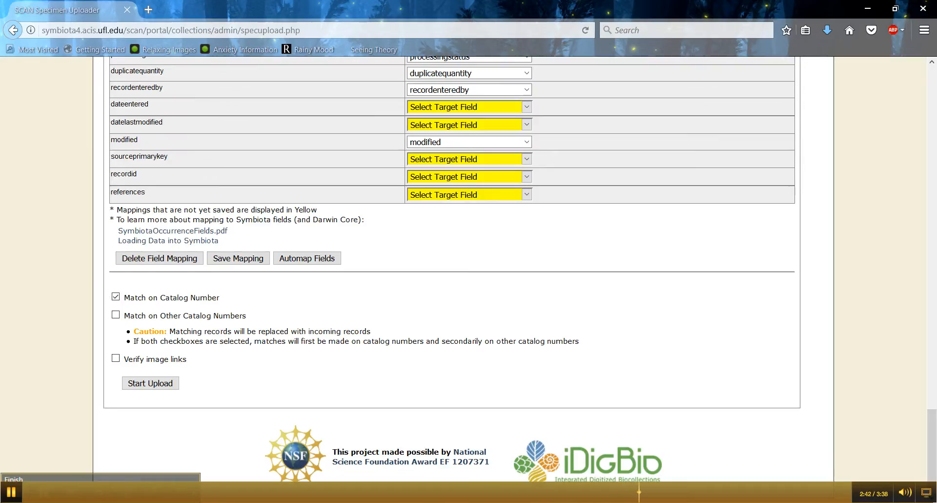
pyautogui.scroll(1, 809, 347)
pyautogui.scroll(20, 711, 368)
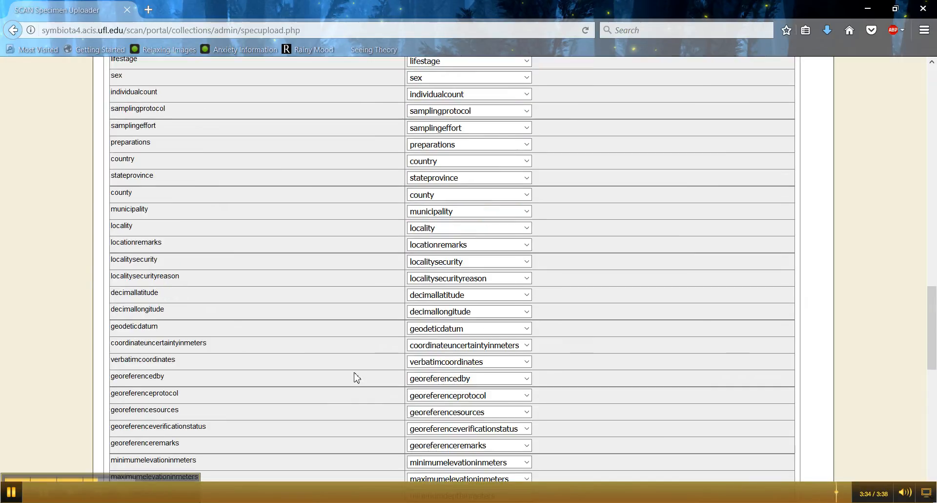
pyautogui.scroll(-10, 253, 229)
pyautogui.scroll(-2, 253, 229)
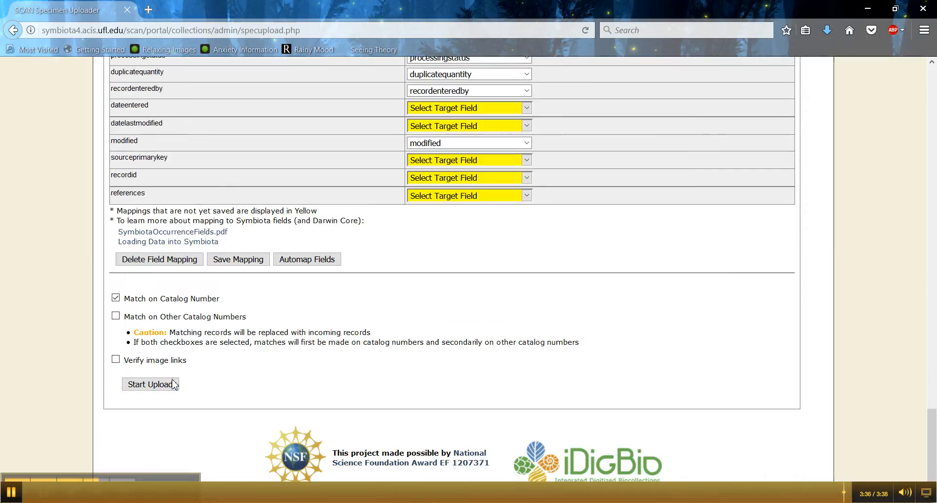